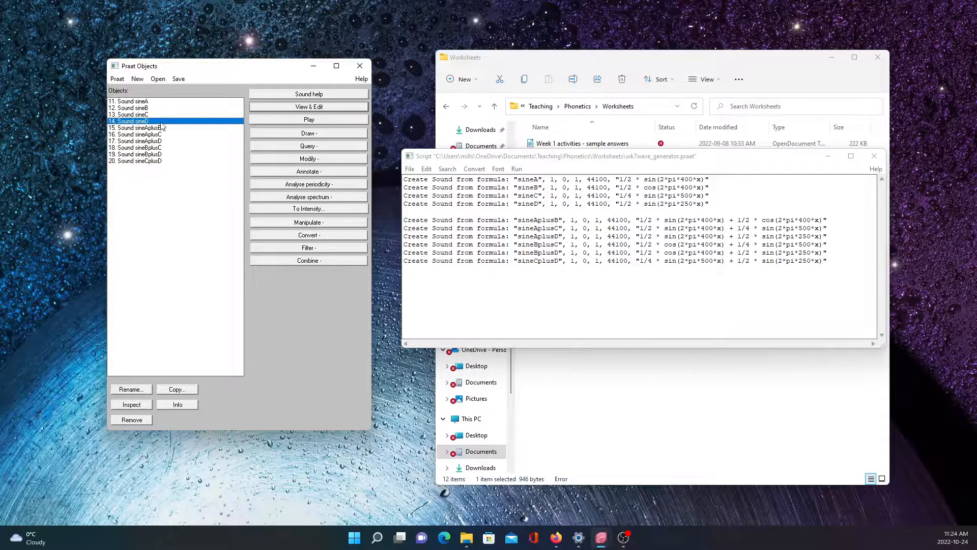
# - Play sound sineD on its own, and play sineC and sineD as one selection
pyautogui.click(293, 123)
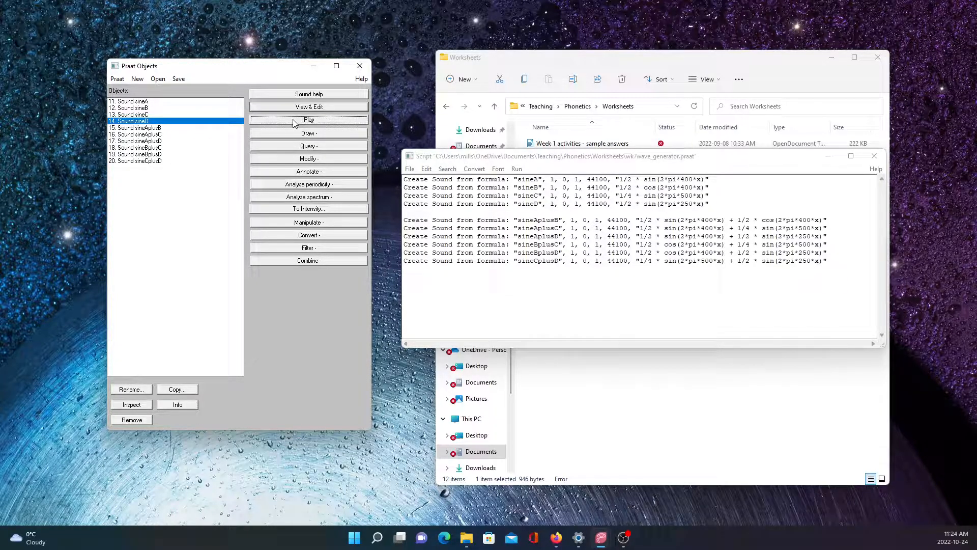
pyautogui.keyDown('shift'); pyautogui.click(135, 115); pyautogui.keyUp('shift')
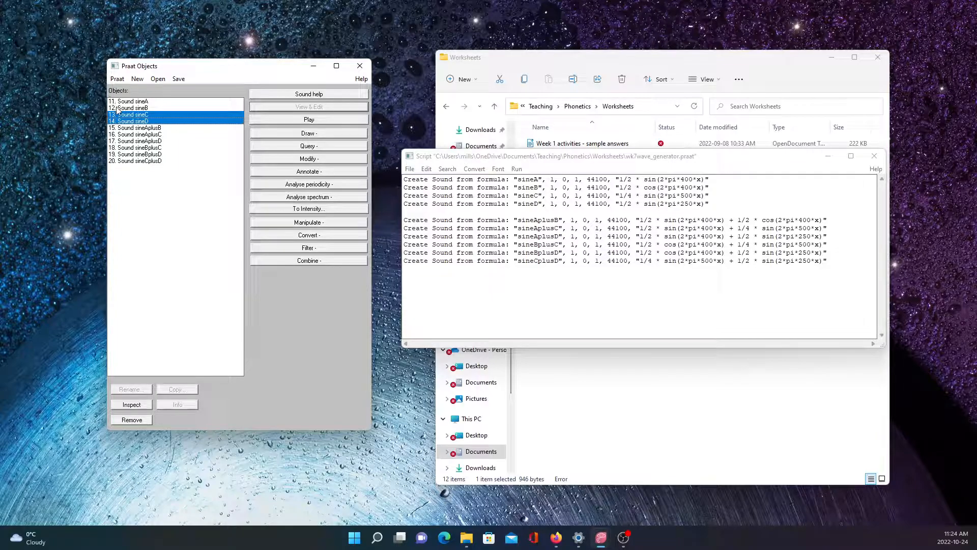
pyautogui.click(178, 115)
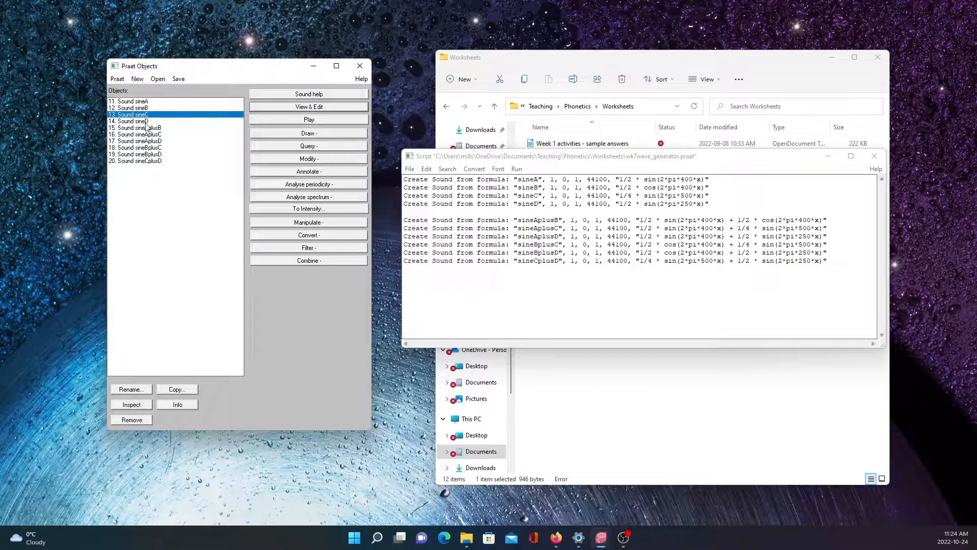
pyautogui.keyDown('shift'); pyautogui.click(147, 122); pyautogui.keyUp('shift')
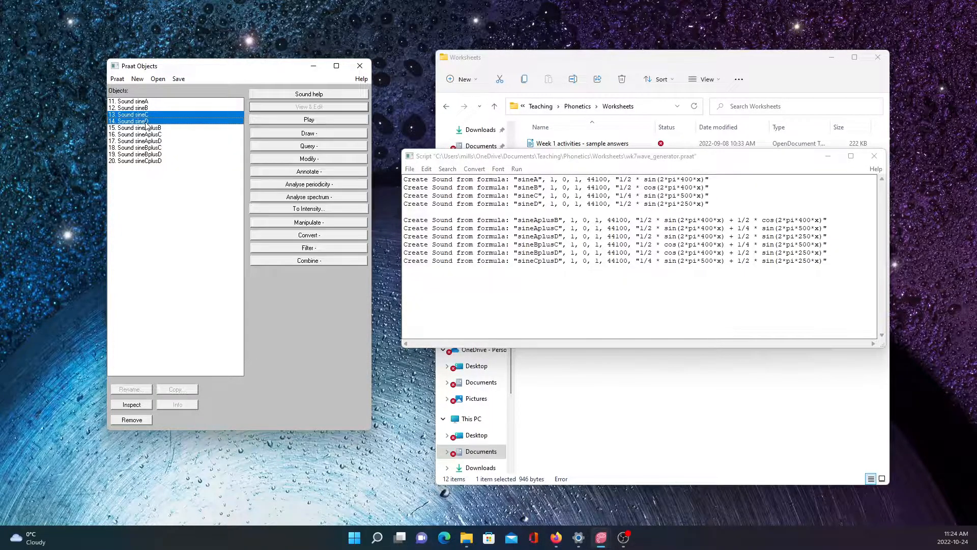
pyautogui.click(290, 120)
# - Add sineCplusD to the selection of sineC and sineD and play all three sounds for comparison
pyautogui.keyDown('ctrl'); pyautogui.click(153, 161); pyautogui.keyUp('ctrl')
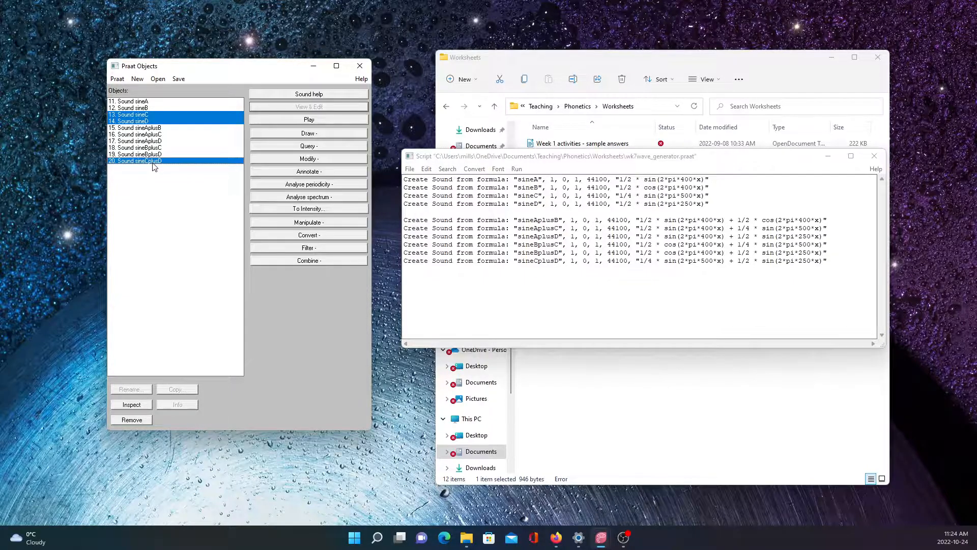
pyautogui.click(310, 121)
pyautogui.click(147, 162)
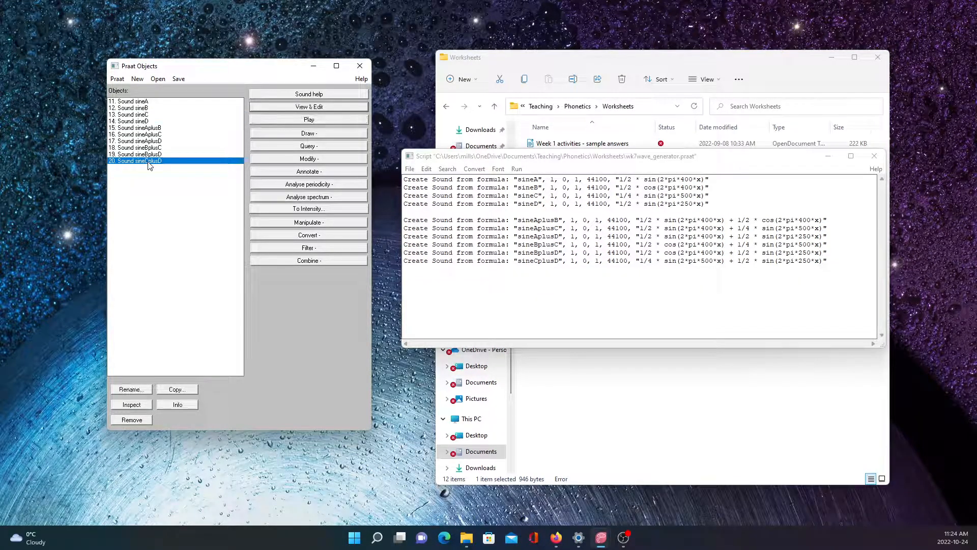
# - Open the sineAplusC sound for viewing and editing in a maximized window
pyautogui.click(143, 135)
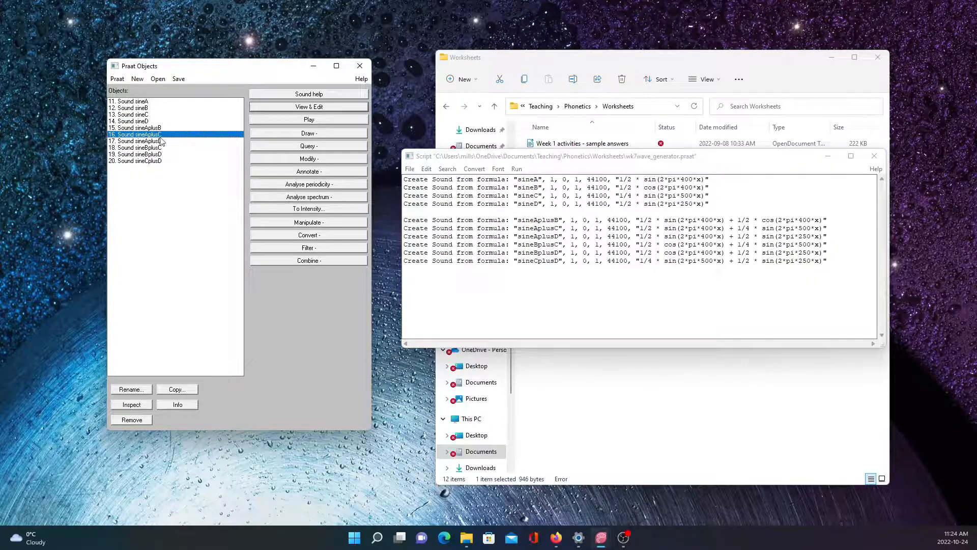
pyautogui.click(309, 110)
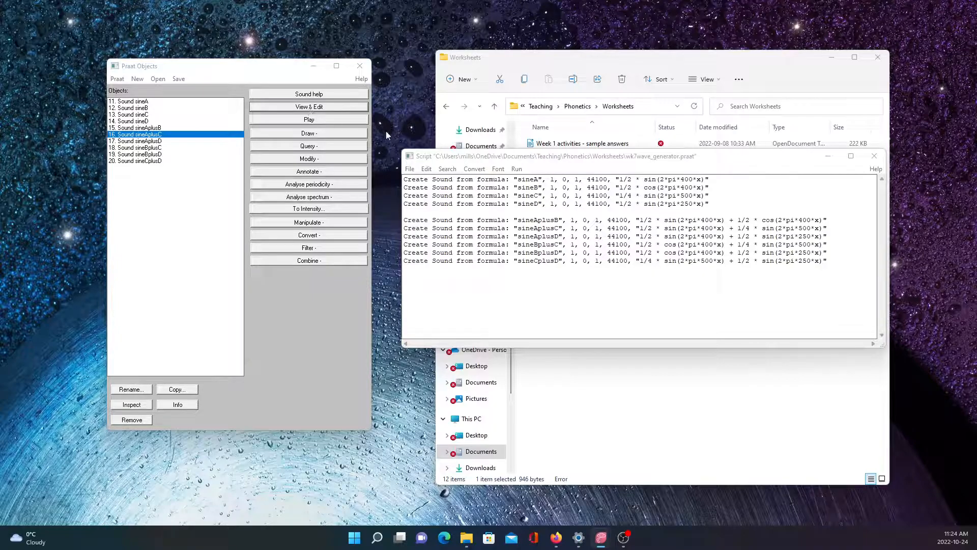
pyautogui.moveTo(453, 197); pyautogui.dragTo(481, 57)
pyautogui.click(642, 58)
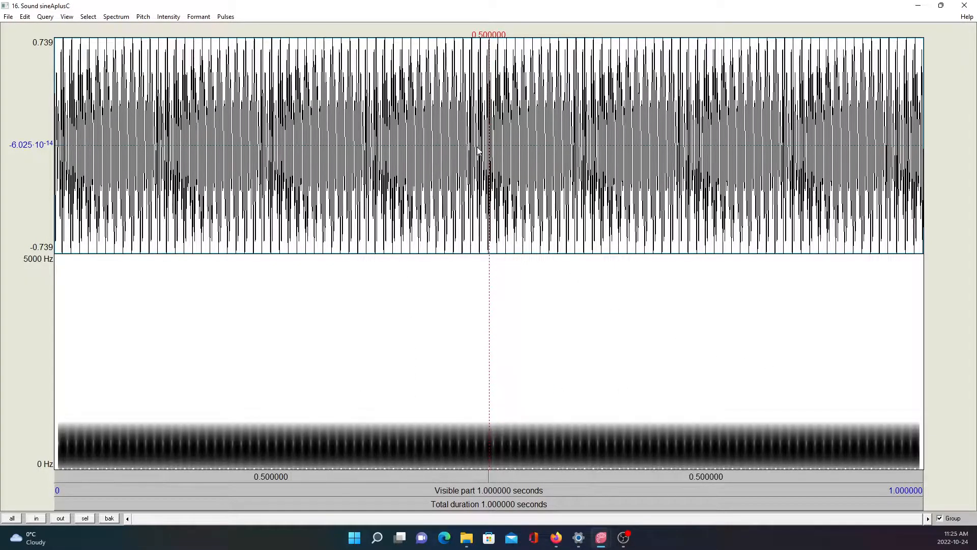
# - Select the part of sineAplusC from 0.5 to 0.506 seconds and zoom to that selection
pyautogui.click(94, 17)
pyautogui.click(93, 29)
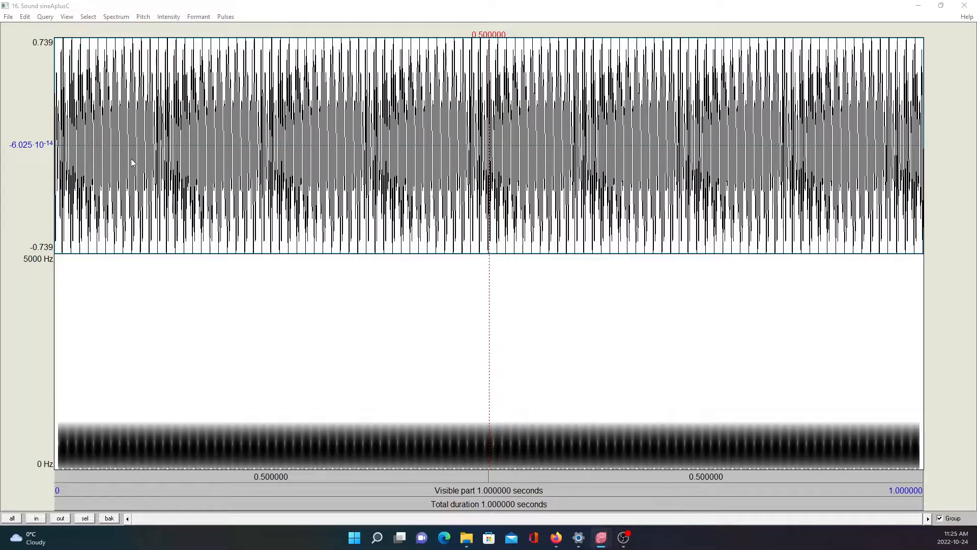
pyautogui.moveTo(290, 549); pyautogui.dragTo(342, 335)
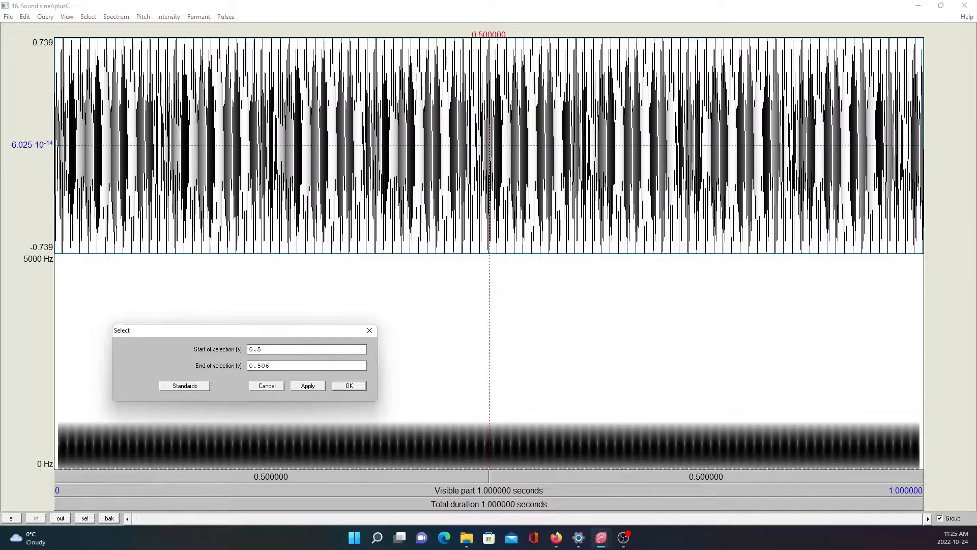
pyautogui.click(312, 387)
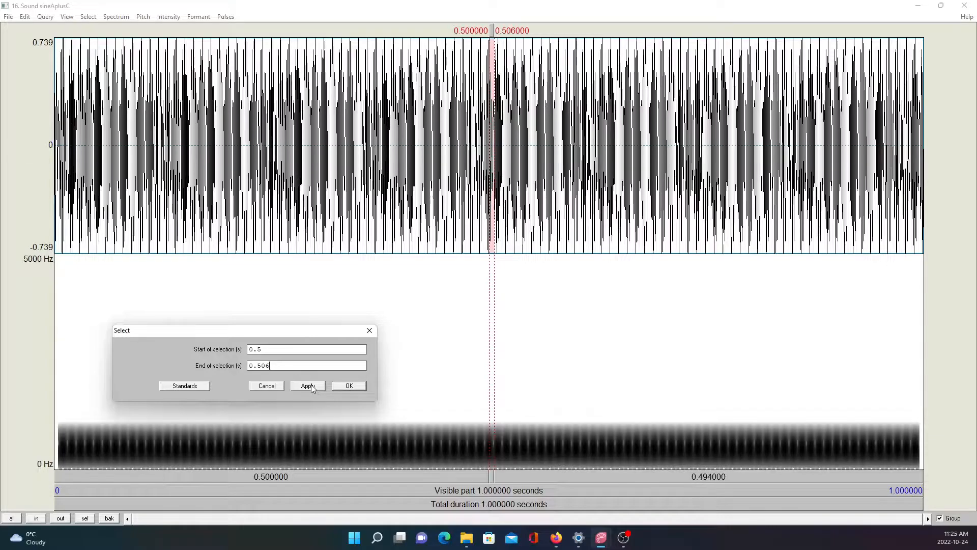
pyautogui.click(359, 385)
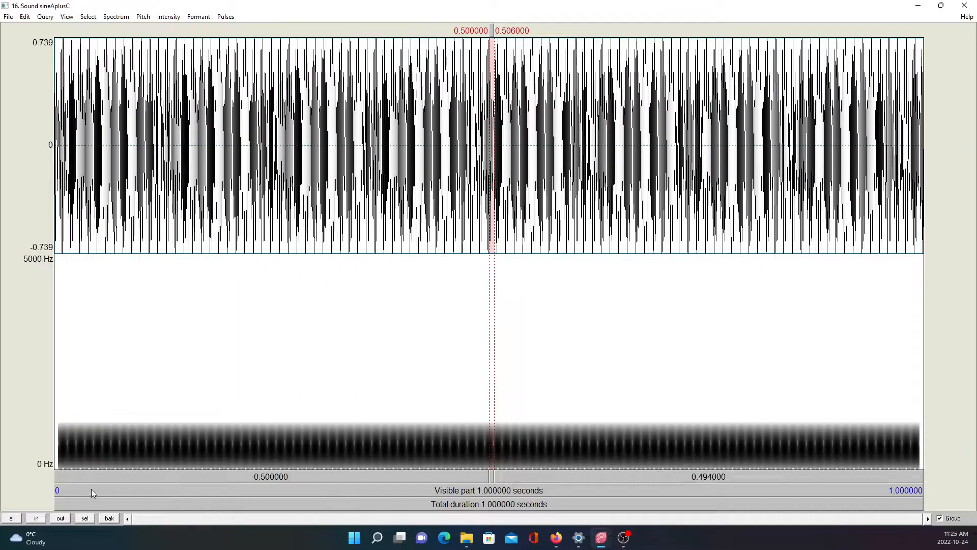
pyautogui.click(35, 518)
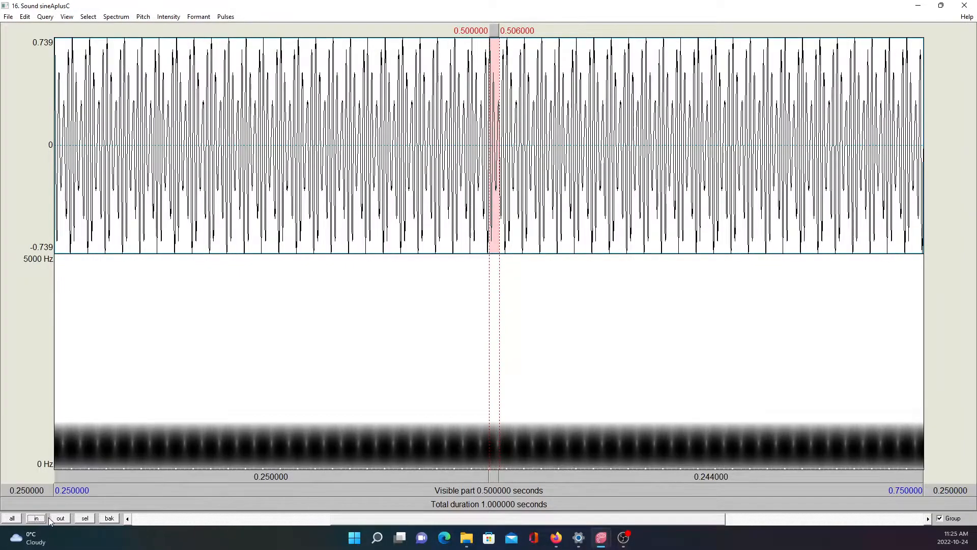
pyautogui.click(61, 518)
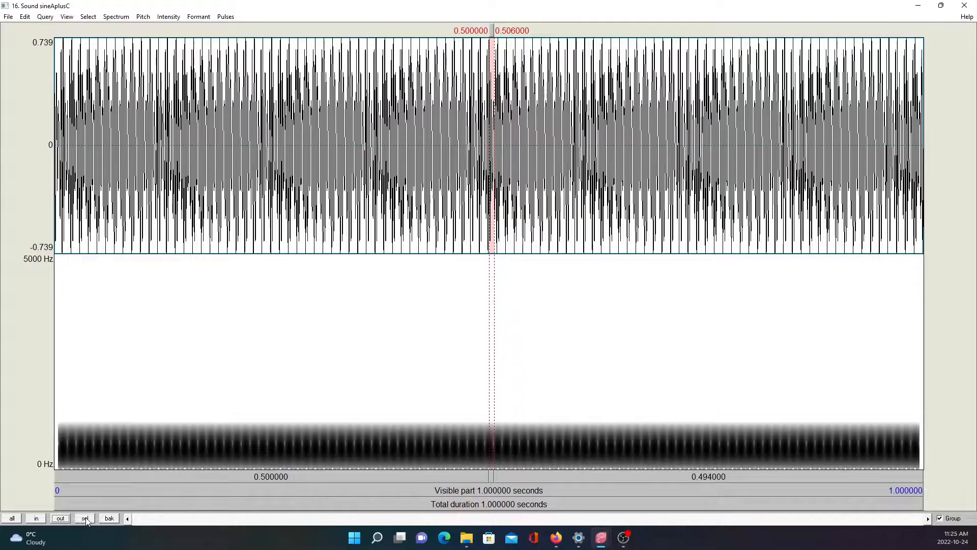
pyautogui.click(85, 518)
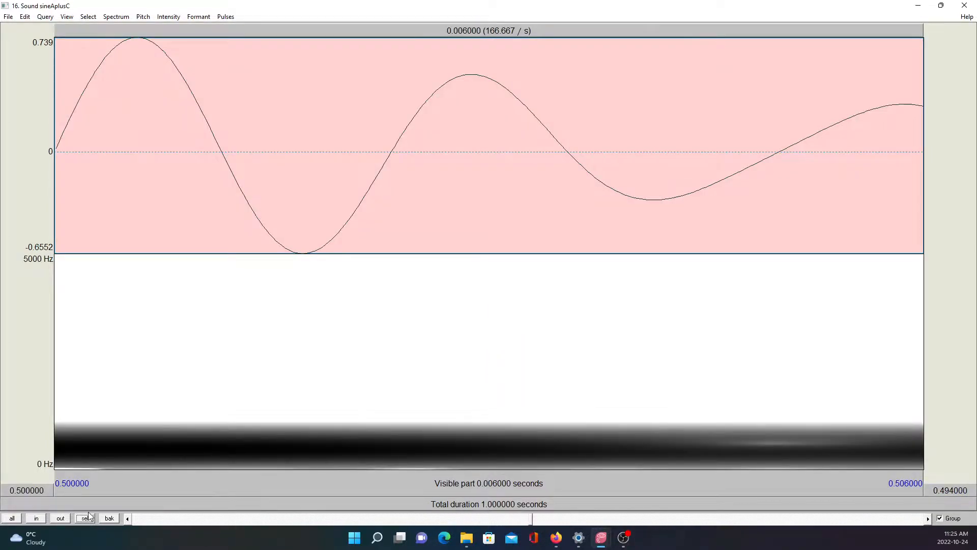
# - Measure the period of the sineAplusC waveform between successive highest peaks with about 0.048 seconds visible
pyautogui.click(60, 151)
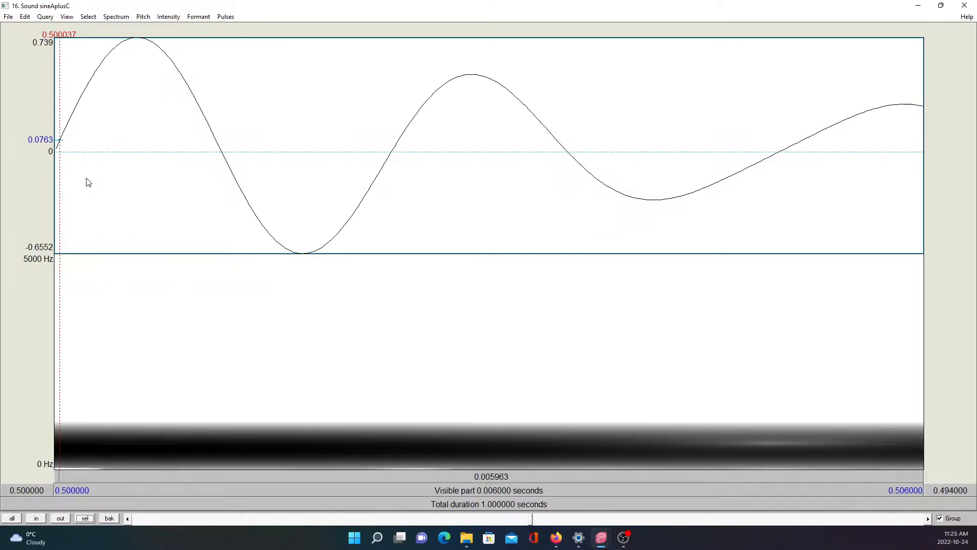
pyautogui.hotkey('ctrl', 'o')
pyautogui.hotkey('ctrl', 'o')
pyautogui.hotkey('ctrl', 'o')
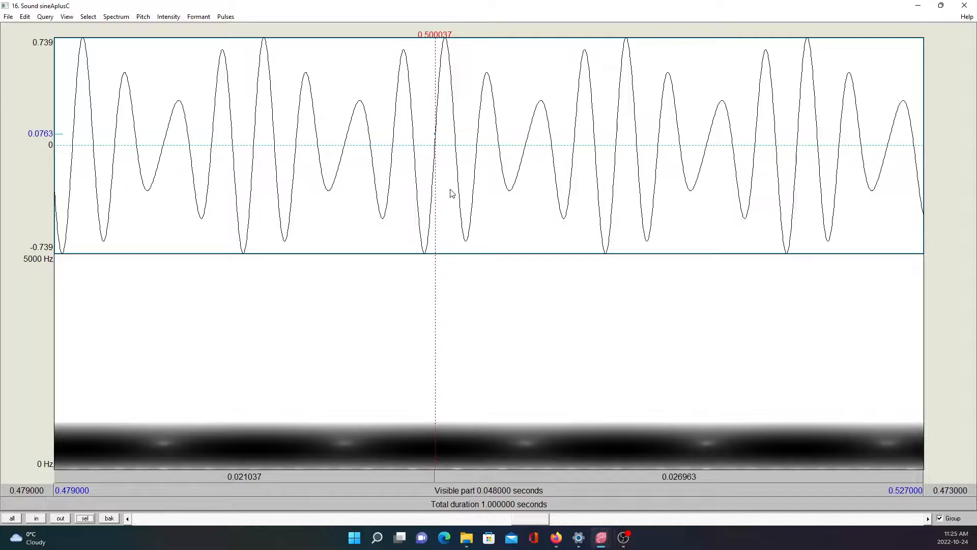
pyautogui.moveTo(447, 185); pyautogui.dragTo(628, 188)
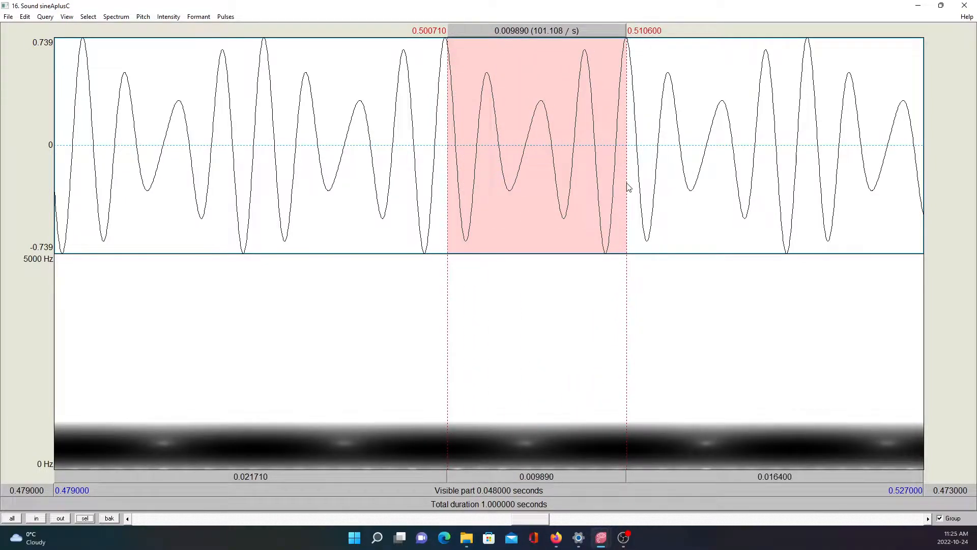
pyautogui.click(628, 187)
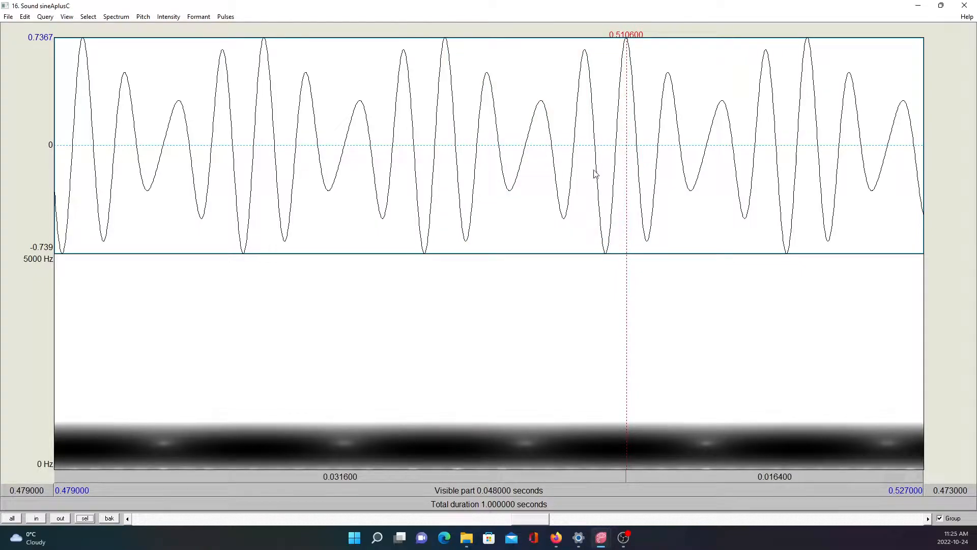
pyautogui.moveTo(627, 140); pyautogui.dragTo(815, 138)
pyautogui.moveTo(447, 125); pyautogui.dragTo(265, 122)
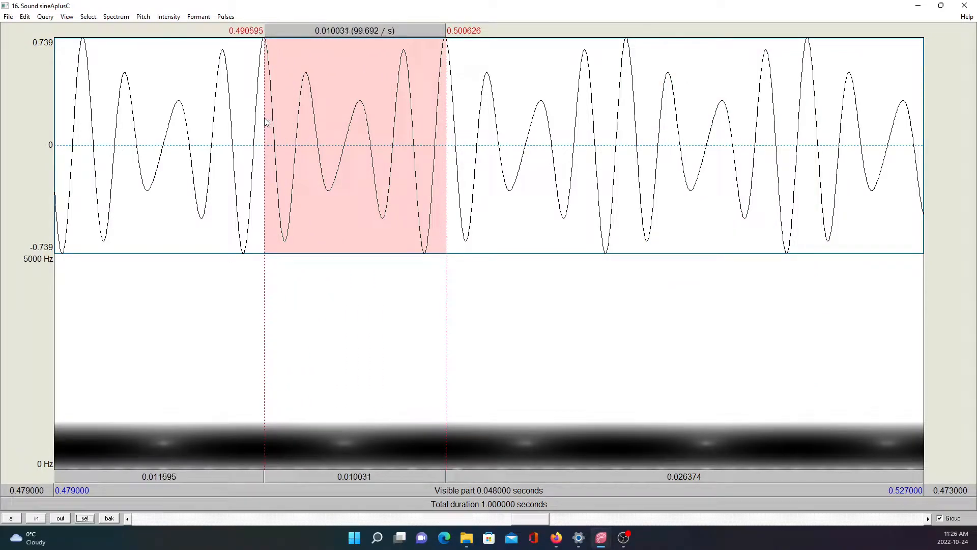
pyautogui.click(265, 121)
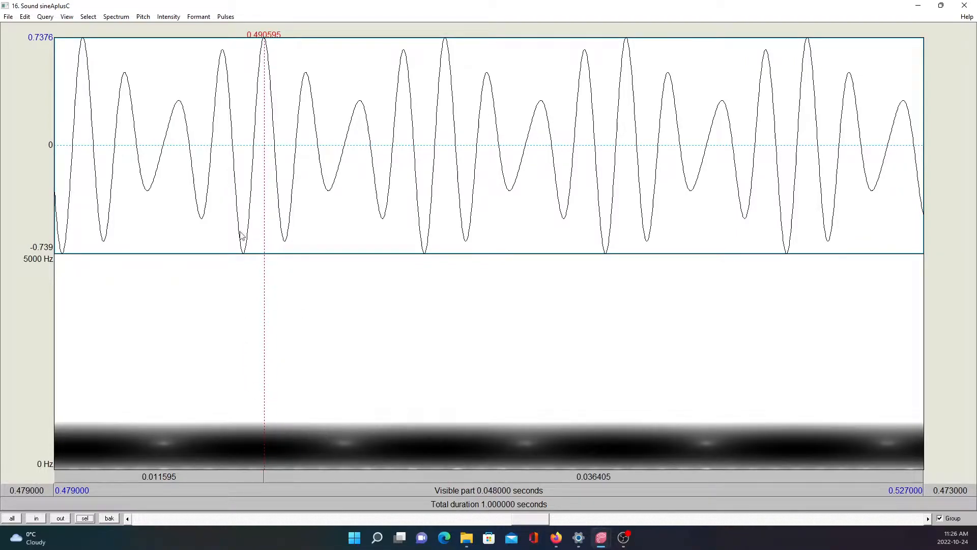
# - Set the spectrogram's view range to 0–1000 Hz and its window length to 0.050 seconds
pyautogui.click(125, 18)
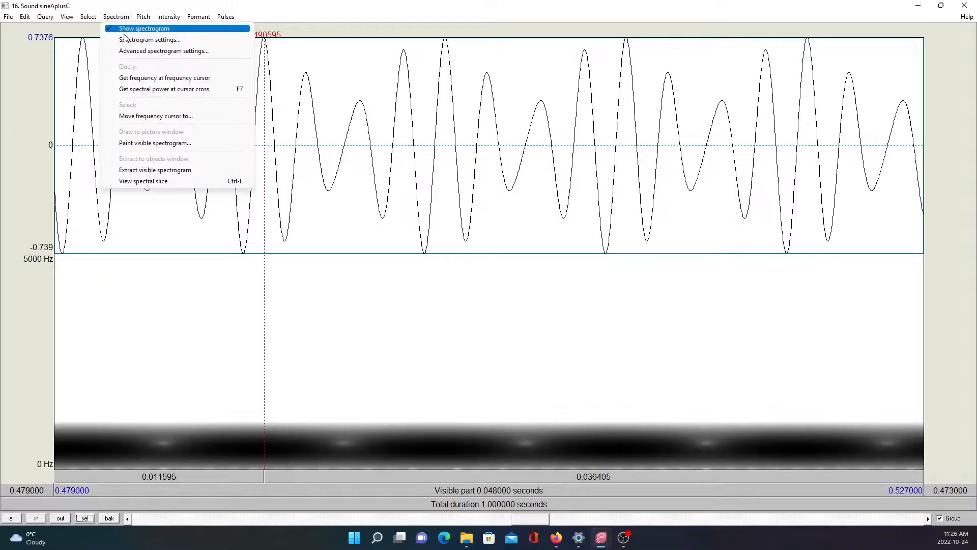
pyautogui.click(126, 40)
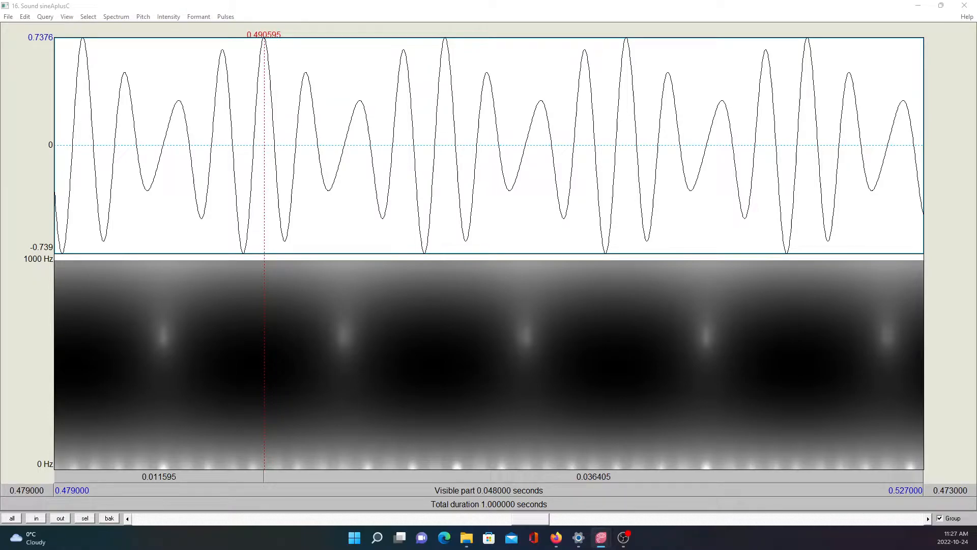
pyautogui.moveTo(325, 362); pyautogui.dragTo(335, 345)
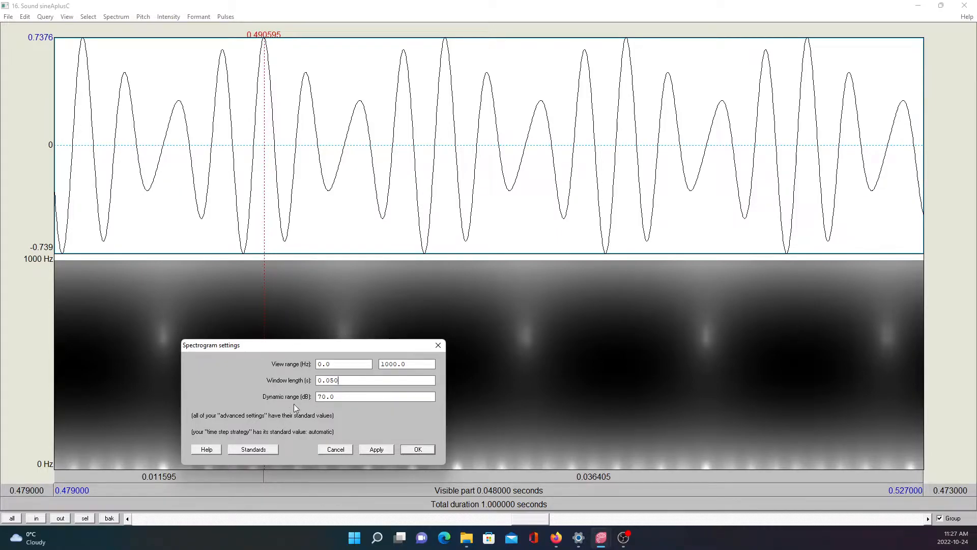
pyautogui.click(376, 450)
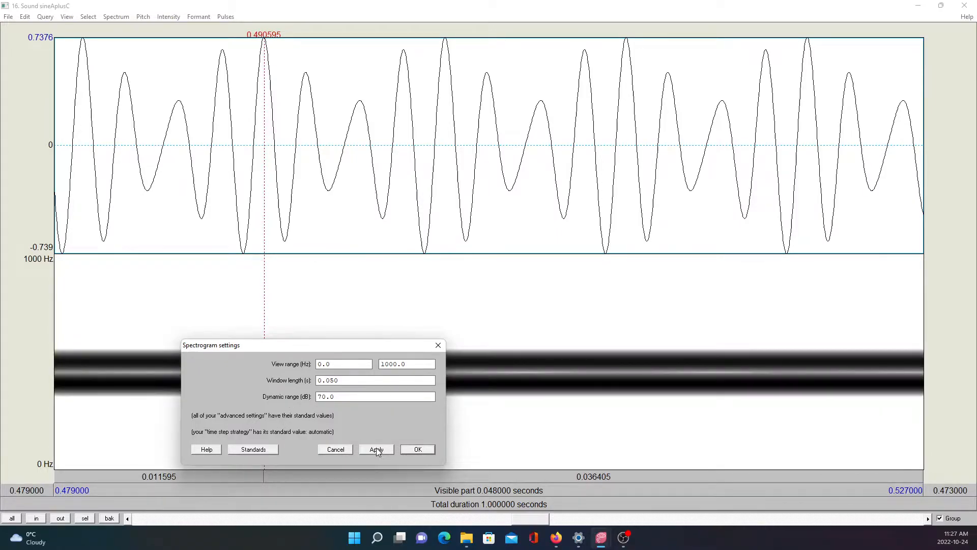
# - Set the spectrogram's window length to 0.100 seconds, keeping the settings dialog clear of the spectrogram
pyautogui.moveTo(323, 344); pyautogui.dragTo(477, 188)
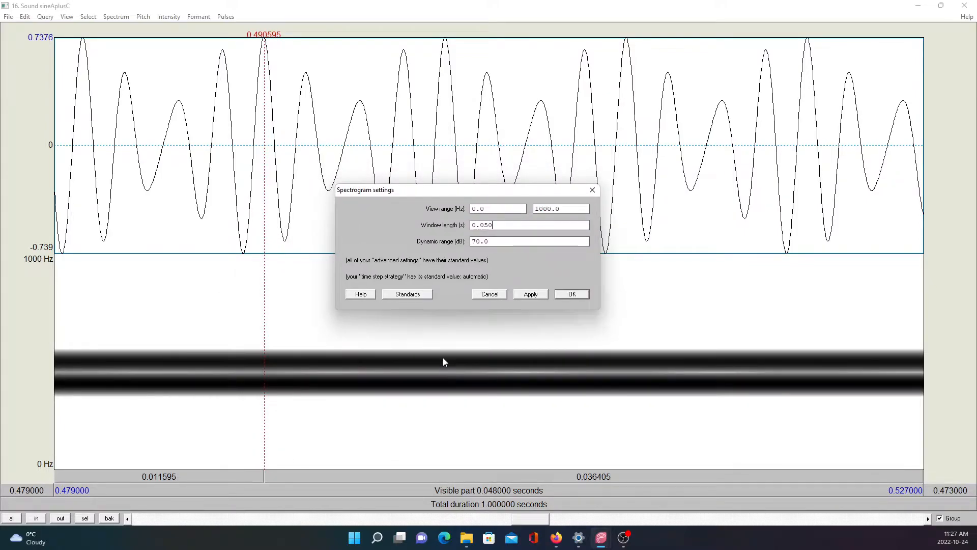
pyautogui.moveTo(488, 227); pyautogui.dragTo(480, 227)
pyautogui.write('10')
pyautogui.click(526, 295)
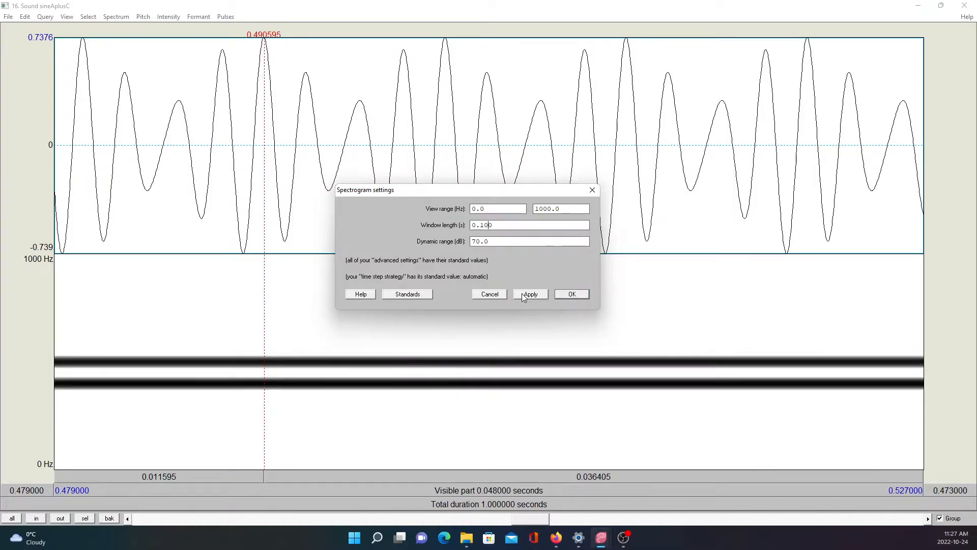
pyautogui.click(572, 296)
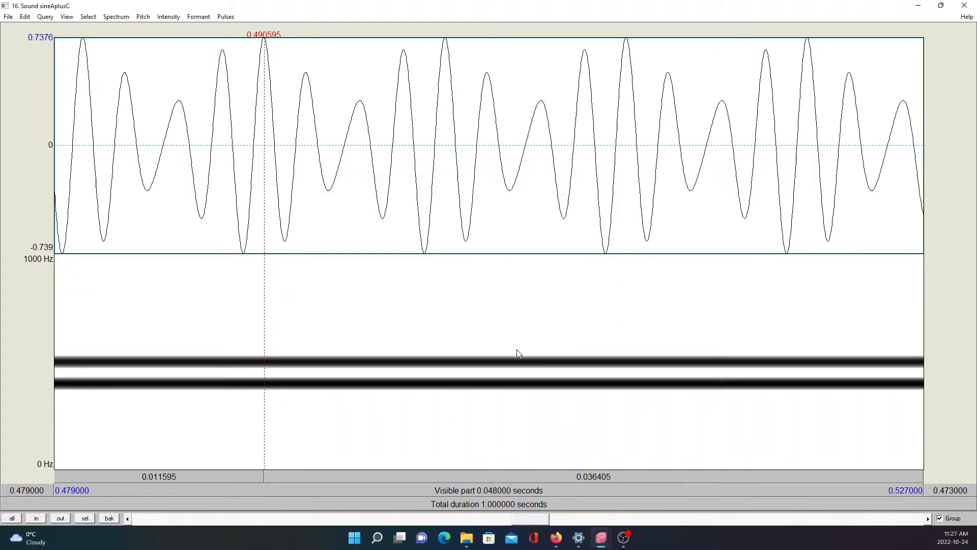
# - Measure the frequencies of the upper and lower dark bands in the sineAplusC spectrogram
pyautogui.click(430, 365)
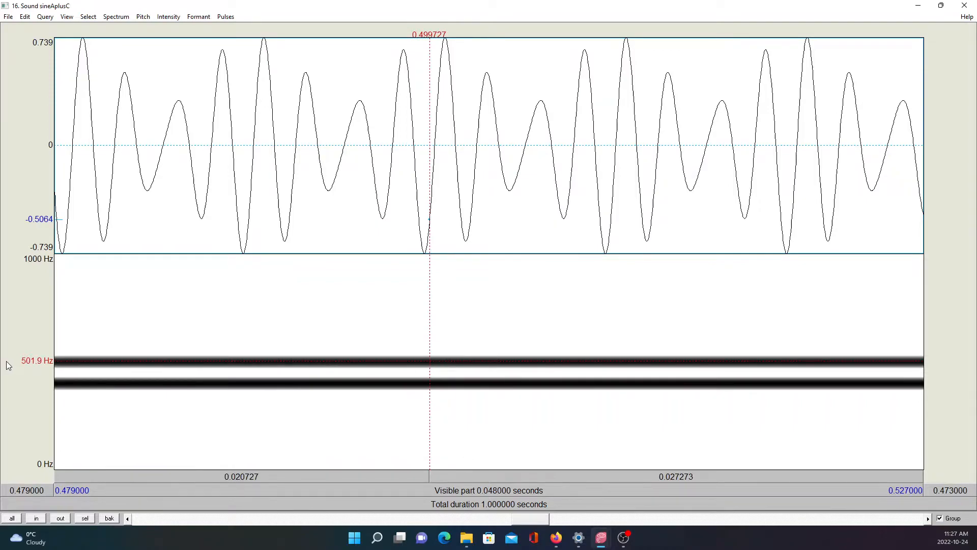
pyautogui.click(162, 382)
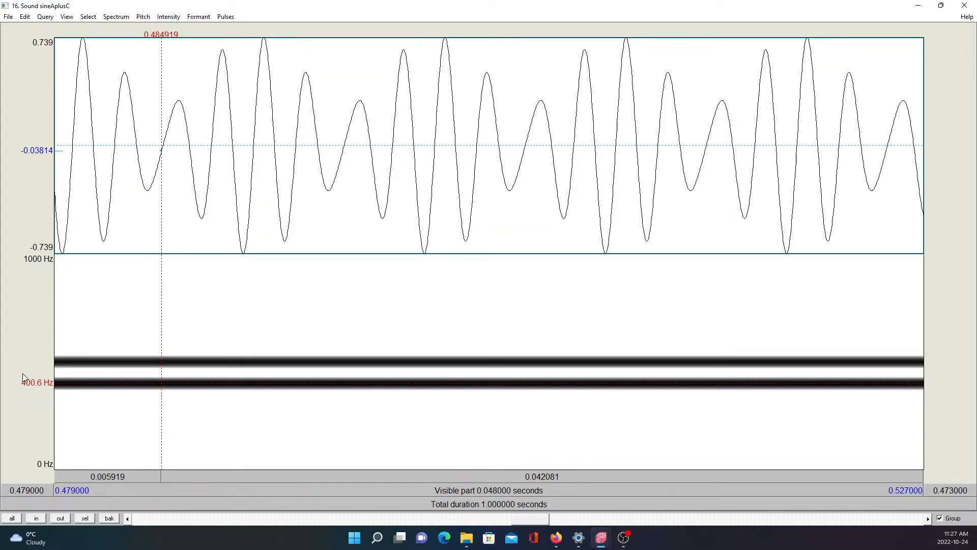
pyautogui.click(71, 360)
pyautogui.click(72, 362)
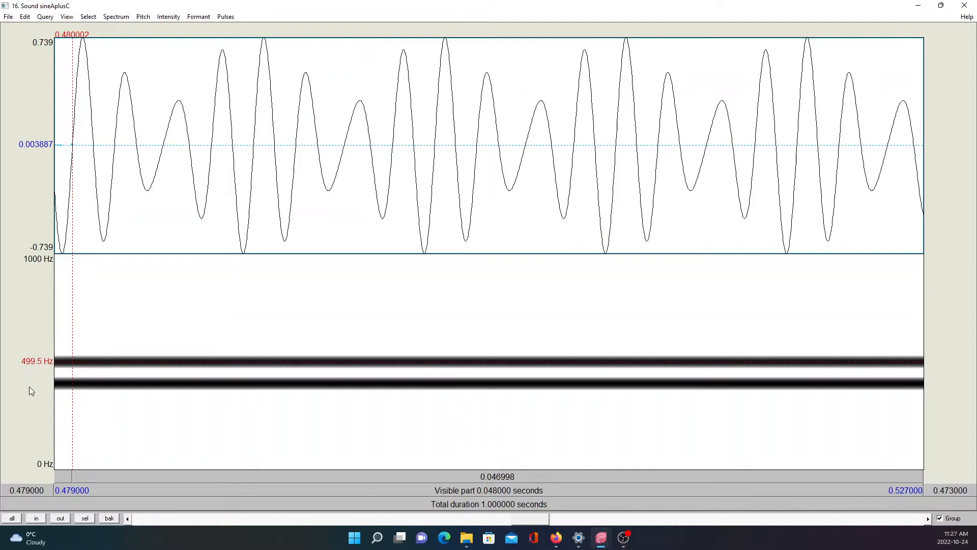